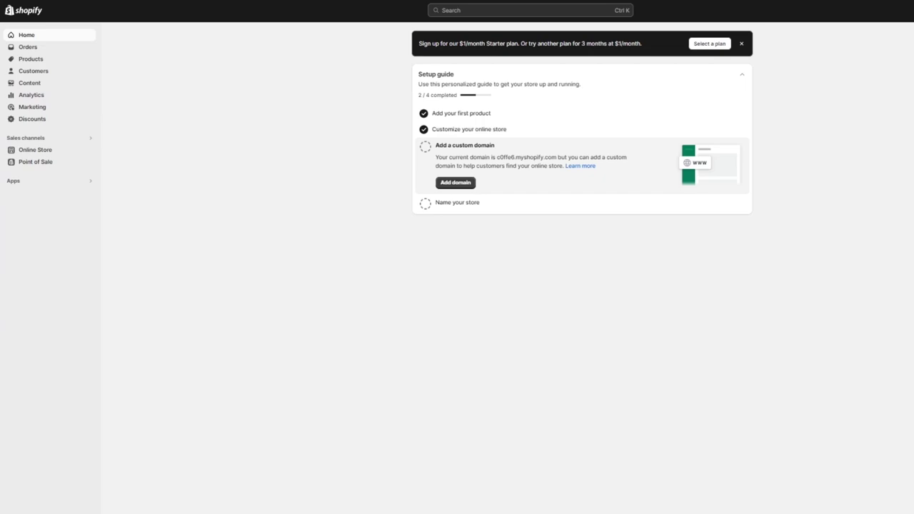
Step: Browse the Online Store themes page, then open Store details settings showing PKR currency and Karachi time zone
left_click(53, 151)
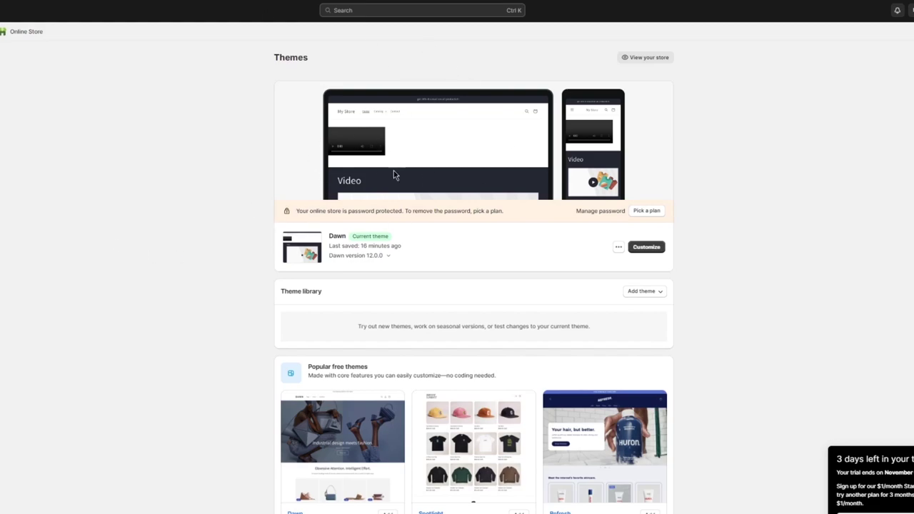
scroll(408, 343, "down", 2)
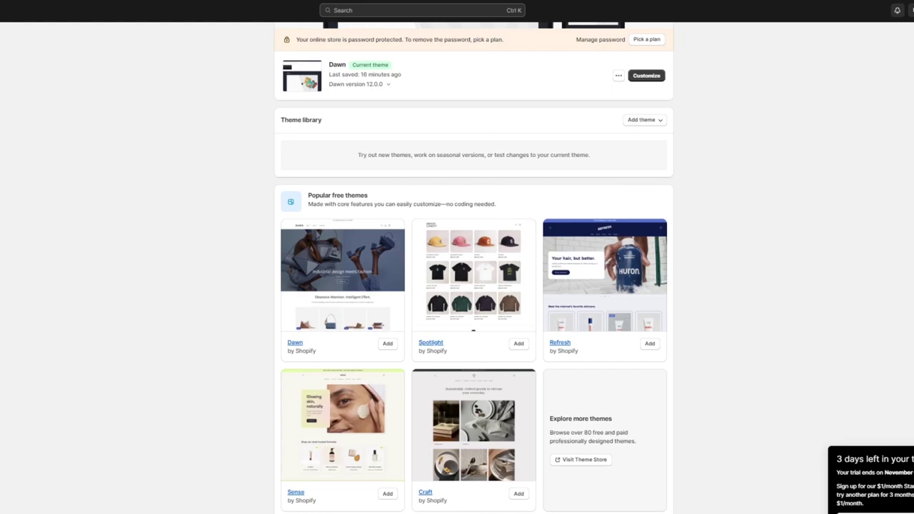
scroll(650, 82, "up", 3)
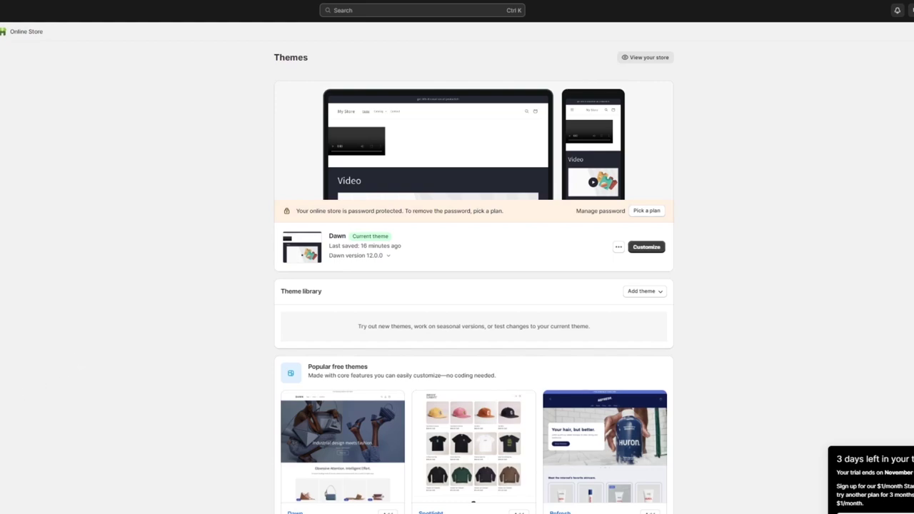
left_click(108, 402)
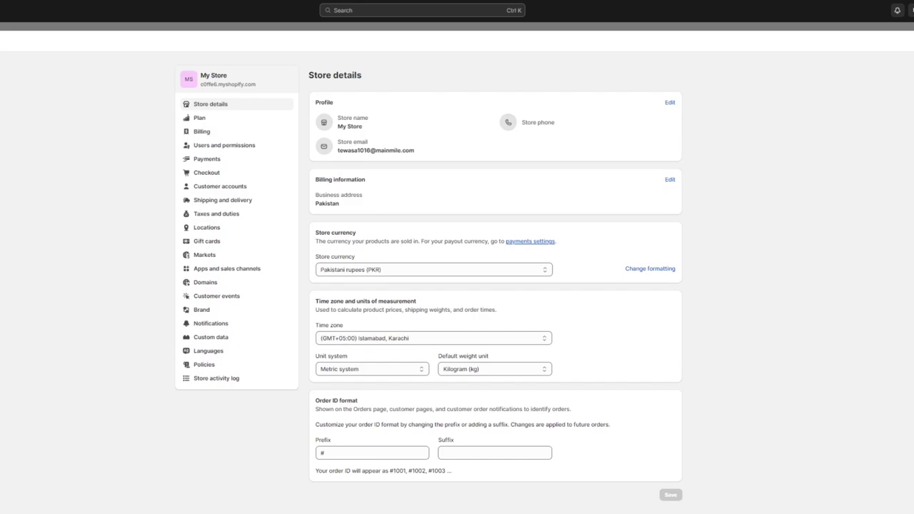
Step: Close settings, check the uploaded files under Content, and return to the Online Store themes list
key("Escape")
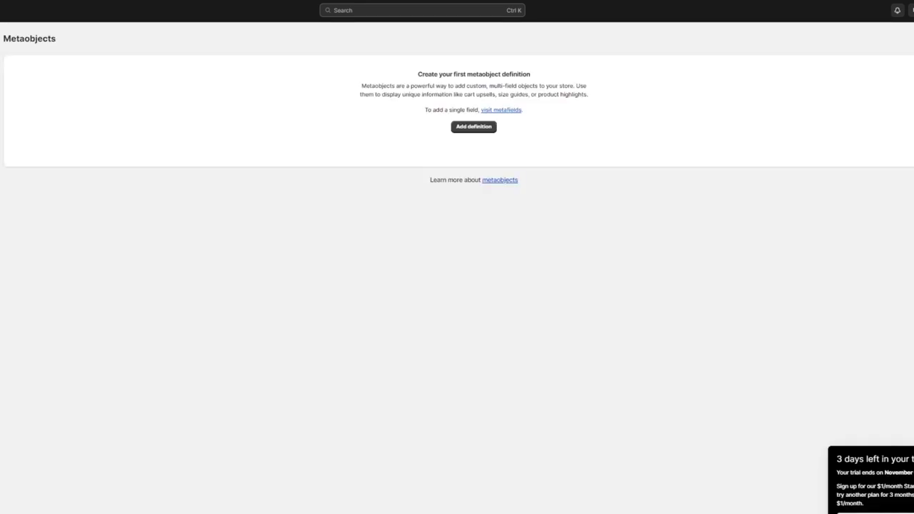
left_click(3, 107)
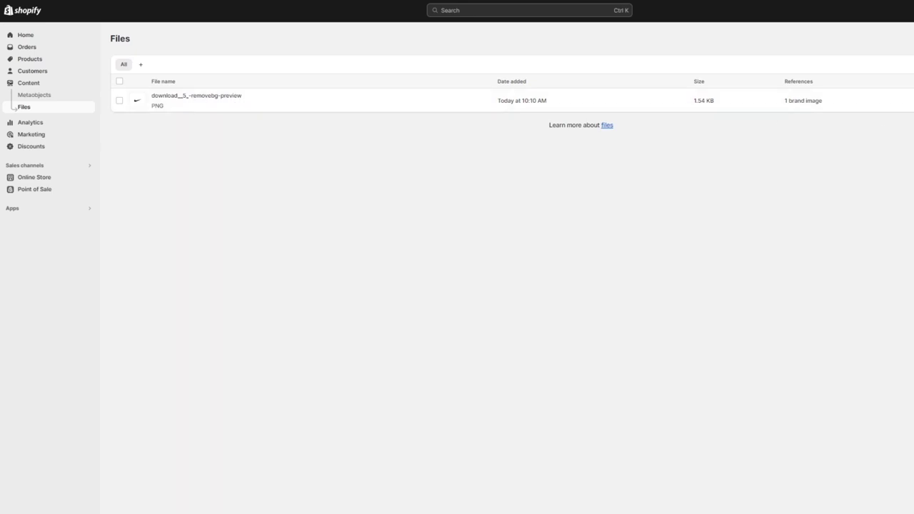
left_click(38, 179)
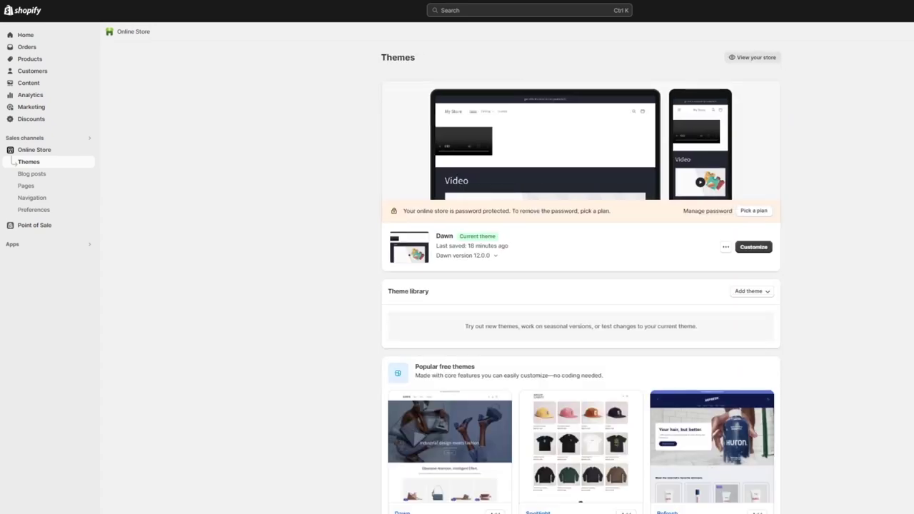
Step: Create a Copy of Dawn draft from the Dawn theme and start customizing it on its Home page
left_click(725, 247)
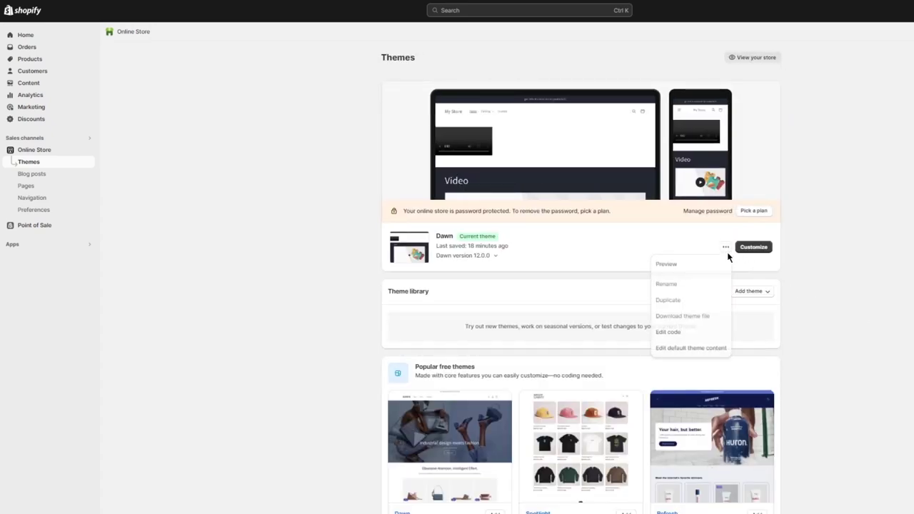
left_click(715, 300)
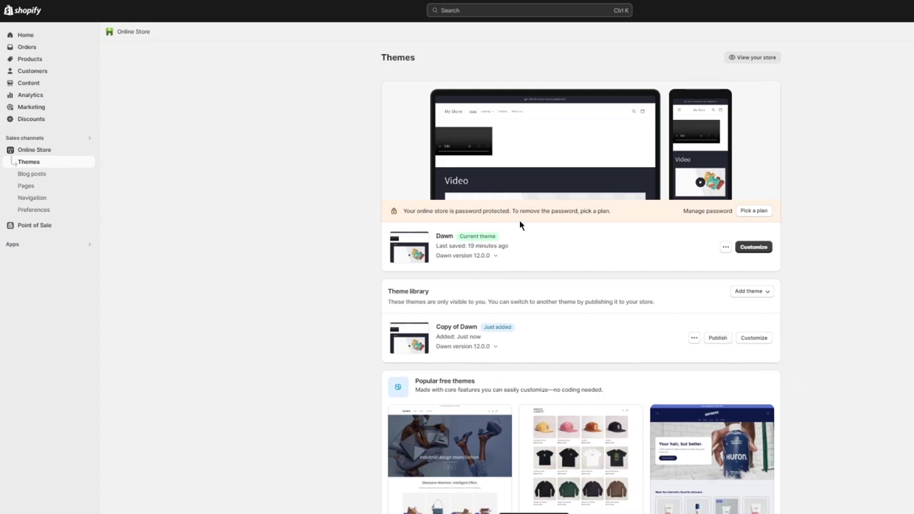
left_click(695, 338)
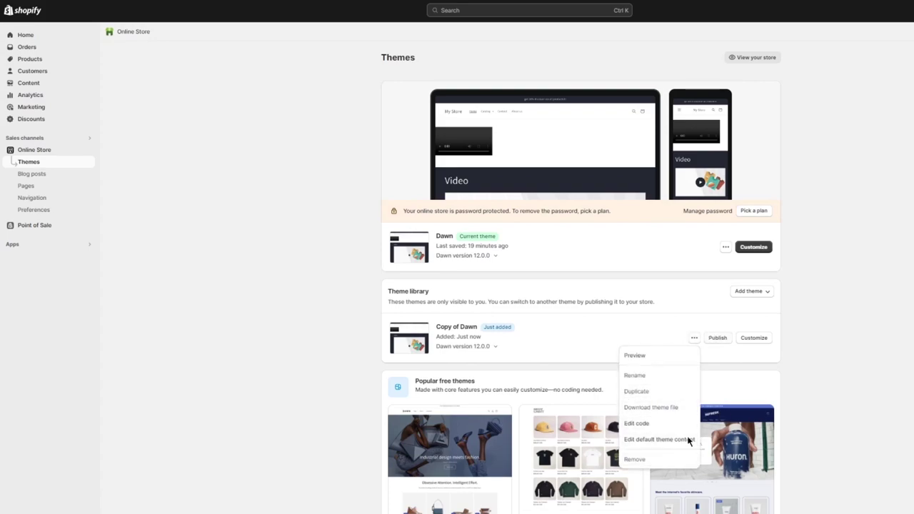
left_click(811, 354)
left_click(754, 342)
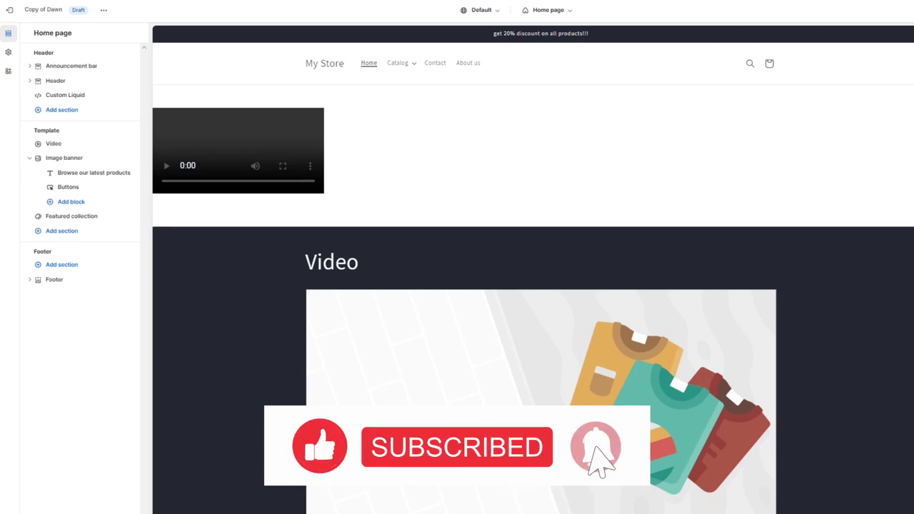
Step: Drag the Video section beneath Image banner on the Copy of Dawn Home page and open the banner's settings
scroll(439, 229, "down", 7)
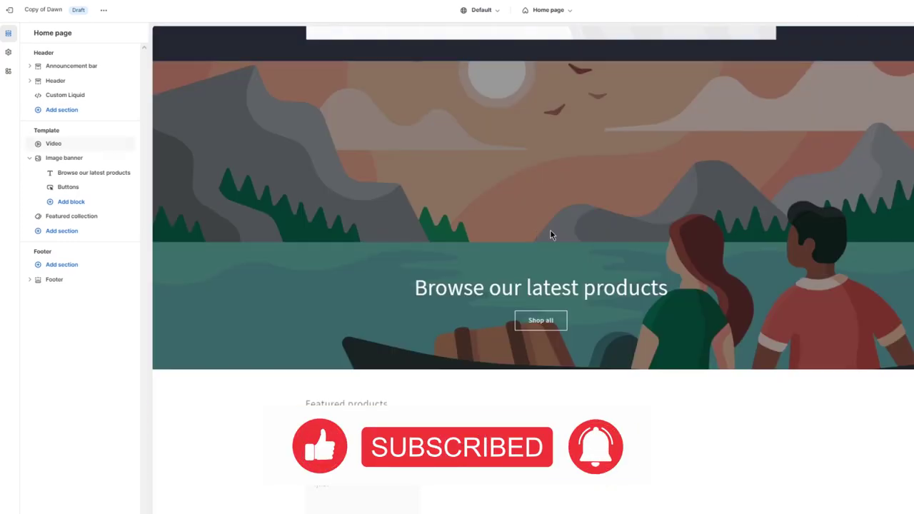
scroll(275, 88, "up", 7)
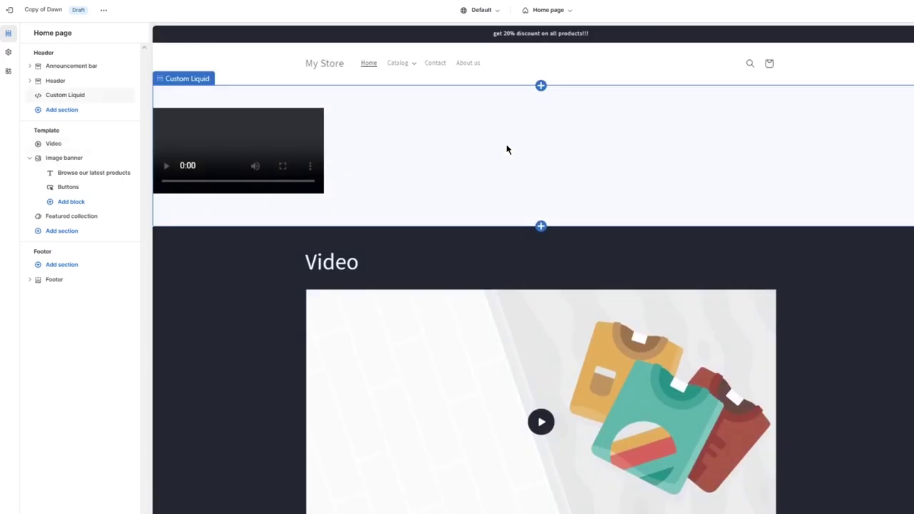
left_click_drag(75, 149, 43, 200)
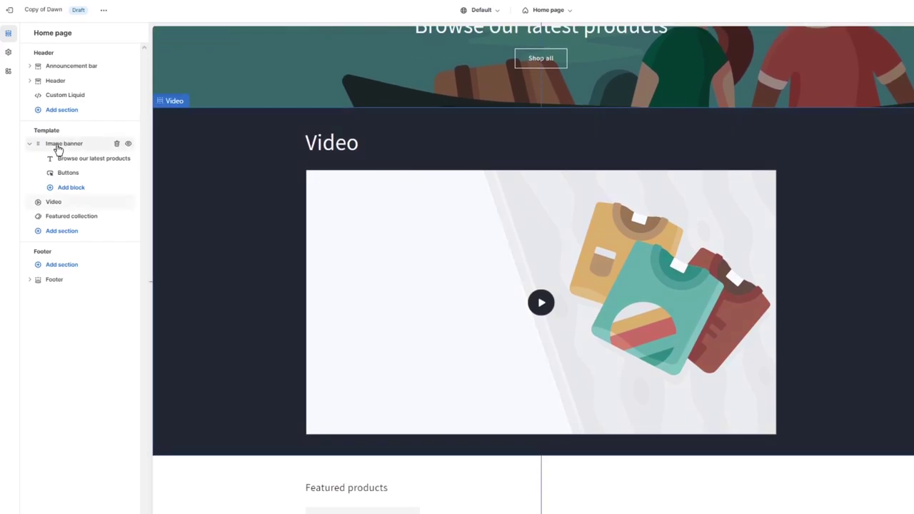
left_click(58, 146)
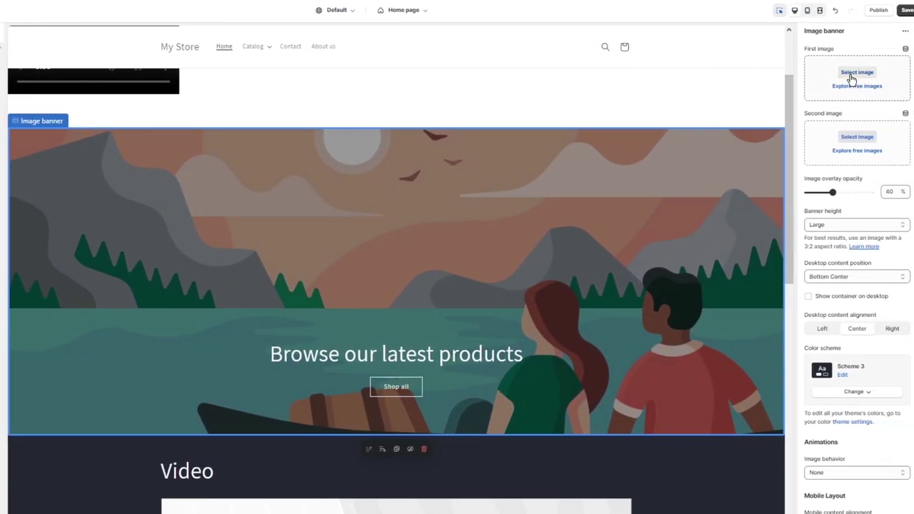
Step: Set the Nike logo PNG as the Image banner's first image
left_click(850, 75)
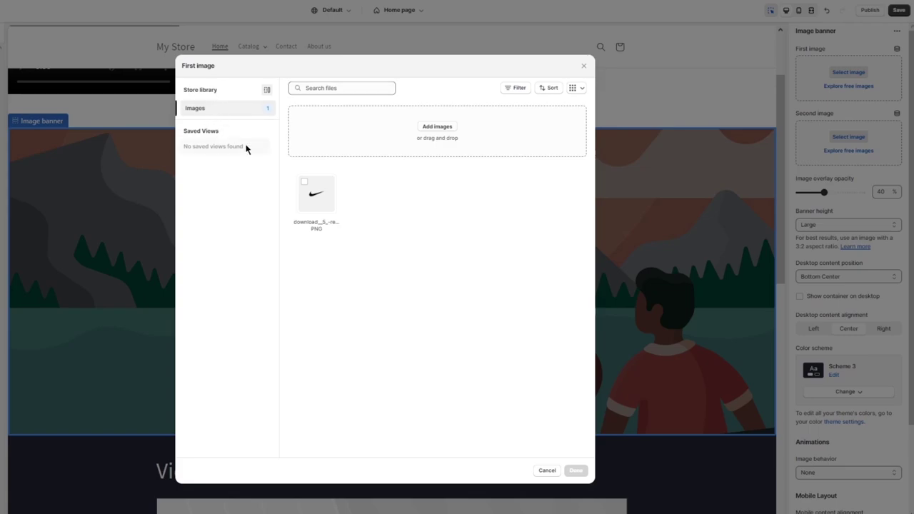
left_click(321, 192)
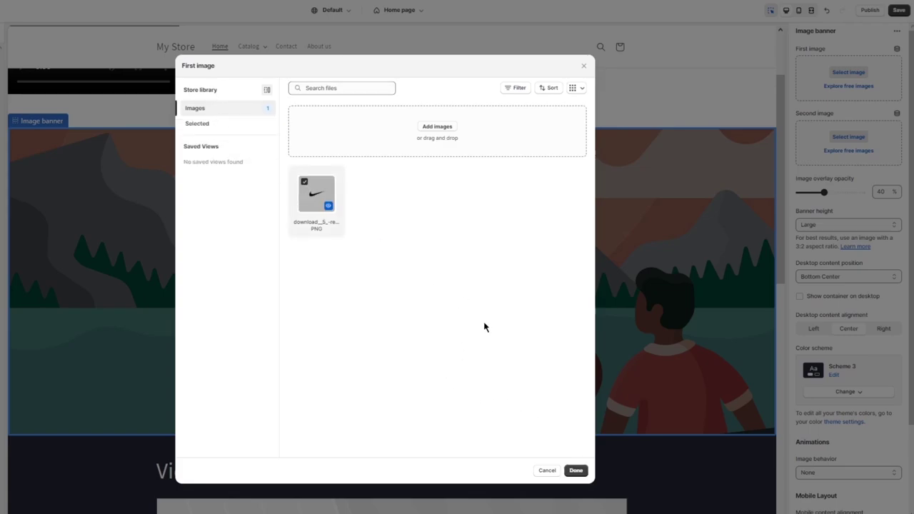
left_click(575, 470)
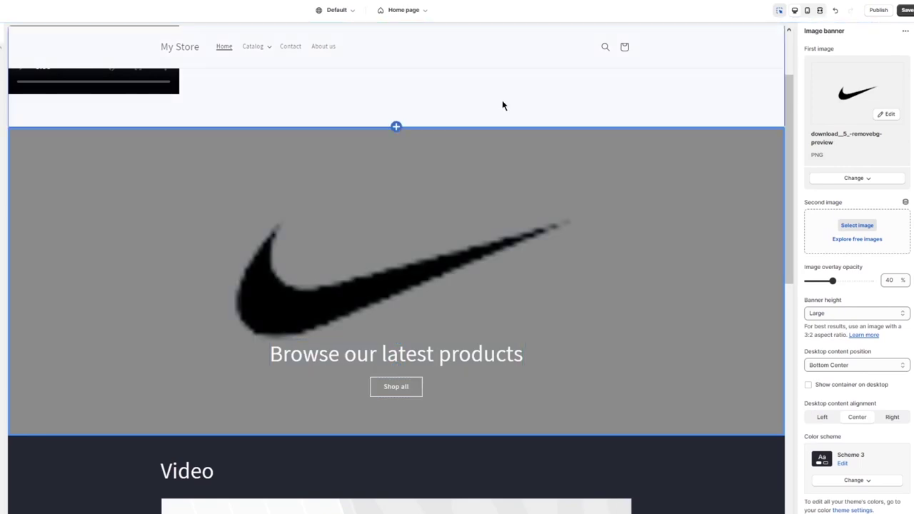
Step: Inspect the Custom Liquid section above the banner, then reselect the Image banner section
left_click(502, 105)
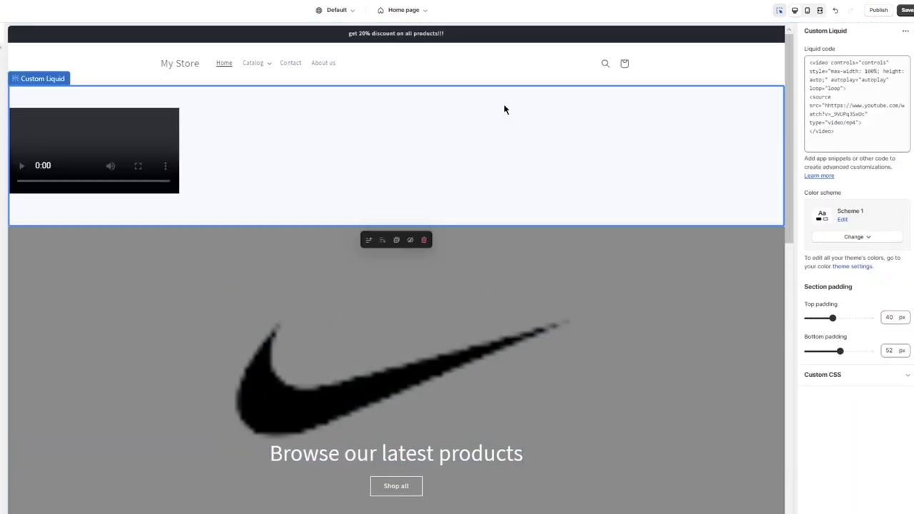
scroll(529, 165, "down", 3)
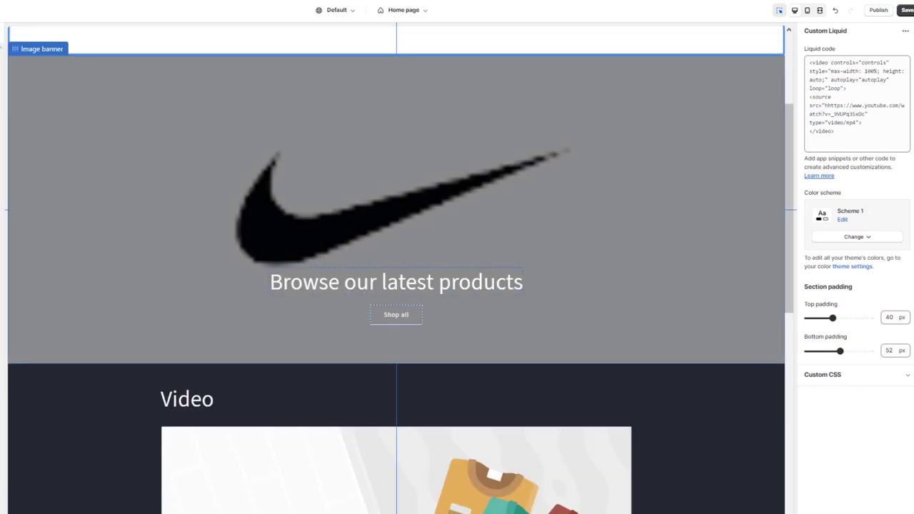
scroll(396, 286, "down", 4)
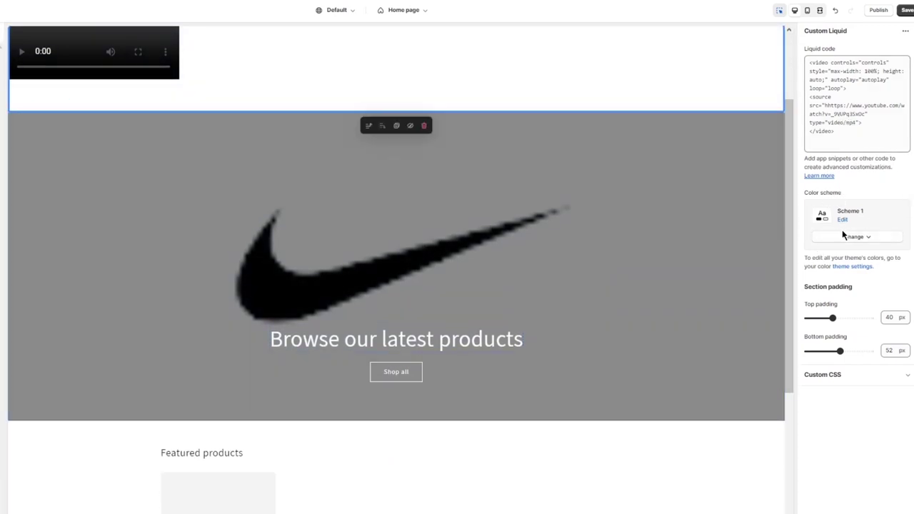
left_click(402, 169)
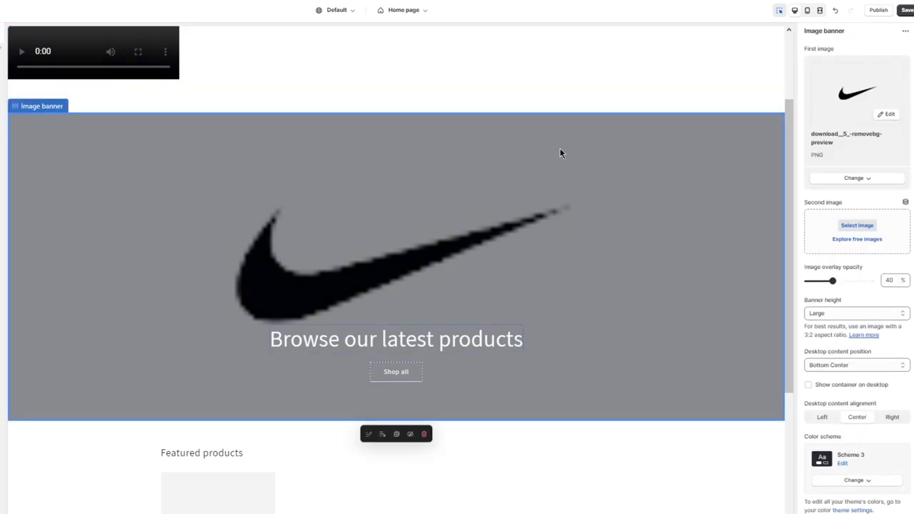
Step: Upload images_2.JPG, the black sneaker photo, and set it as the banner's second image
left_click(857, 225)
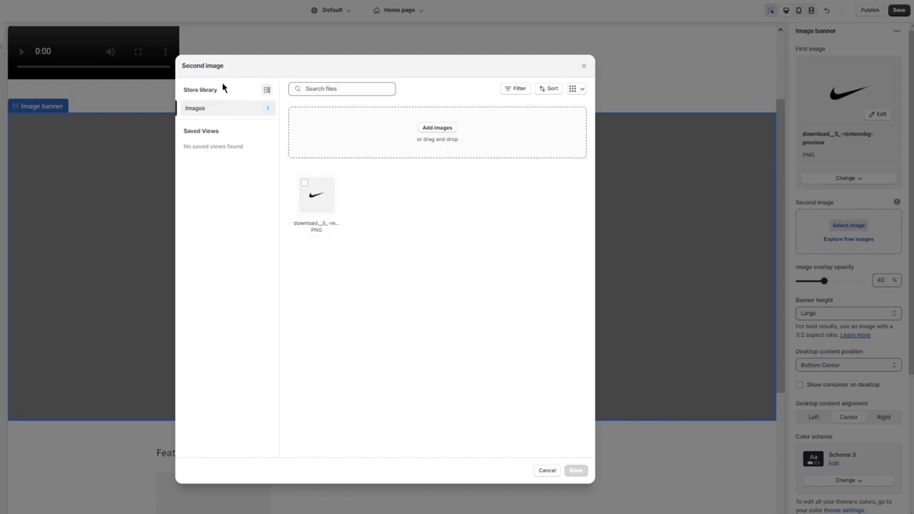
left_click(436, 127)
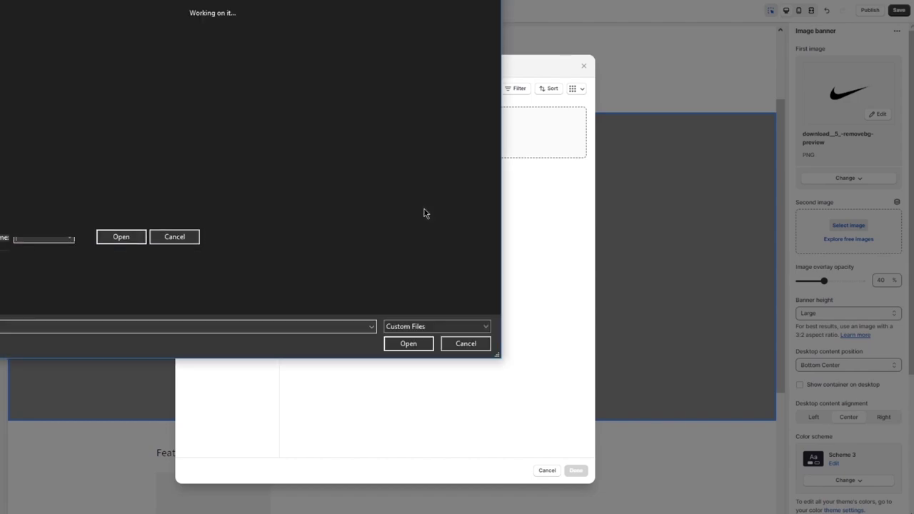
scroll(320, 166, "down", 10)
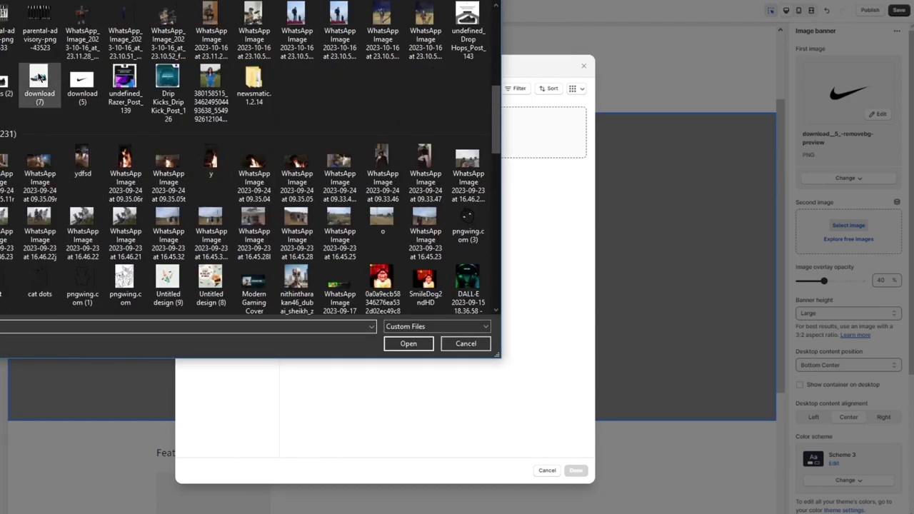
double_click(6, 93)
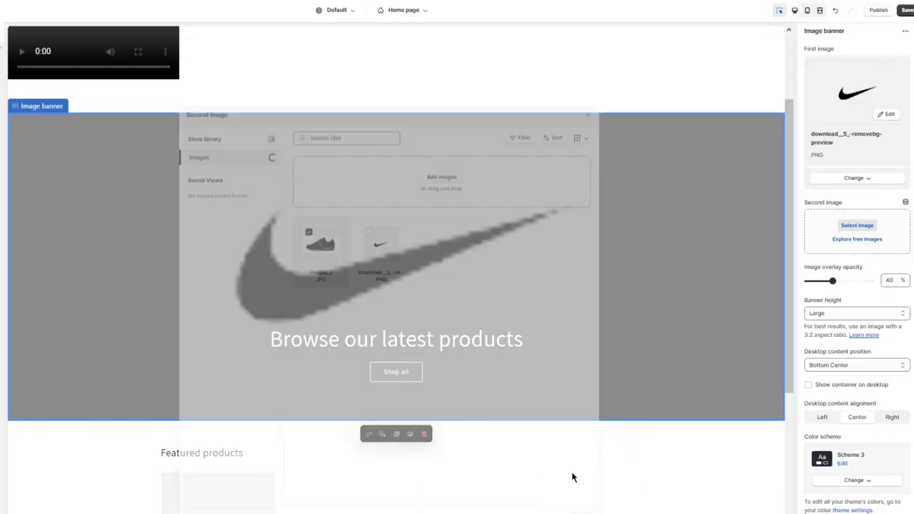
left_click(576, 471)
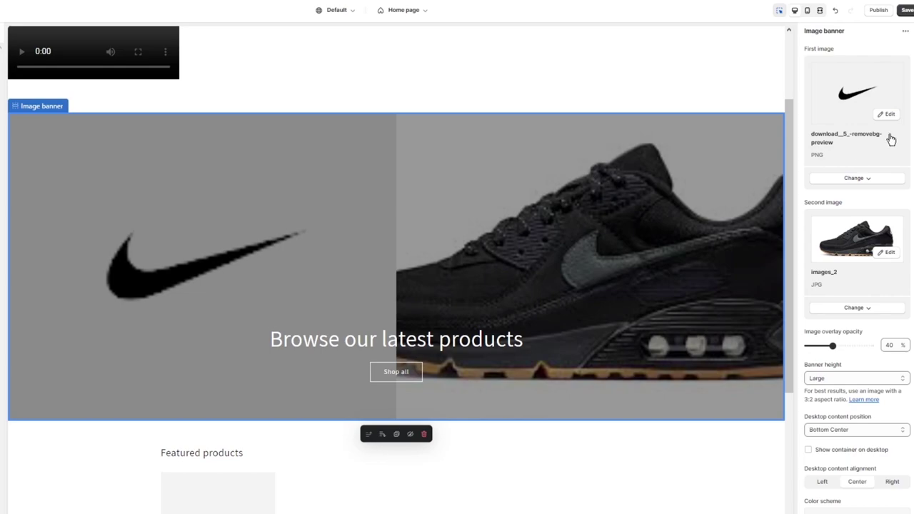
Step: Save the Copy of Dawn edits and switch the Home page preview to the mobile layout
left_click(907, 10)
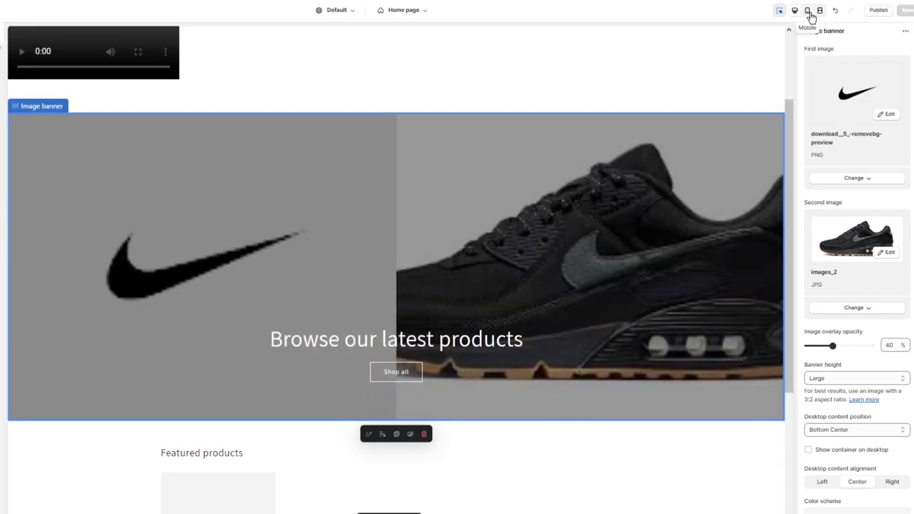
left_click(807, 11)
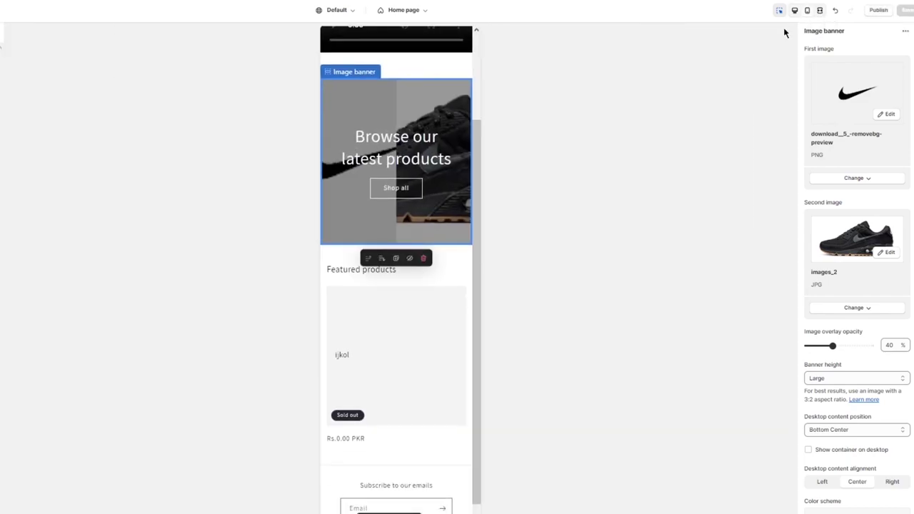